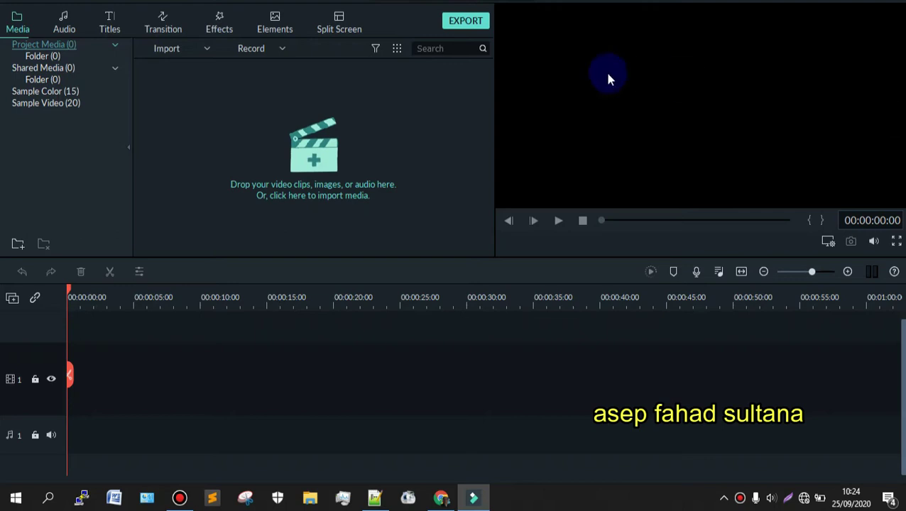
# Step: Open the preferences and review the General, Folders, Editing, Save and Performance settings
pyautogui.click(81, 2)
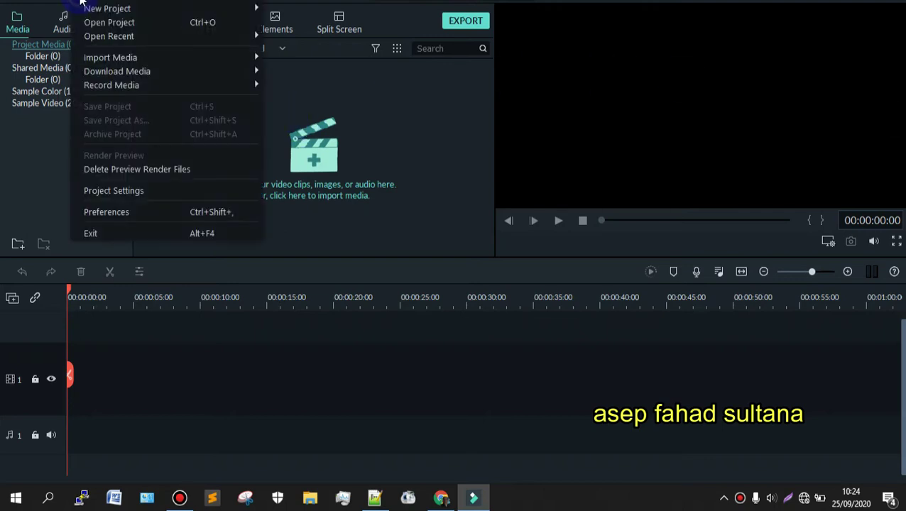
pyautogui.click(124, 215)
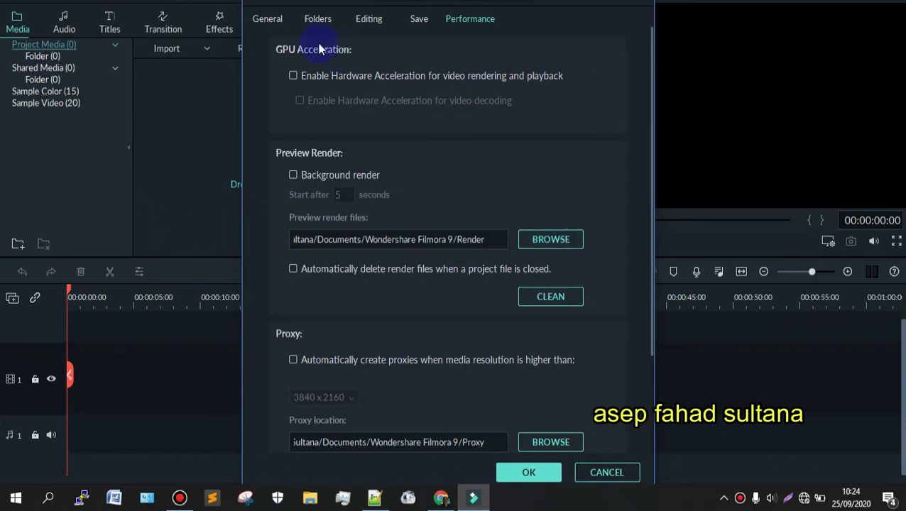
pyautogui.click(259, 19)
pyautogui.click(317, 24)
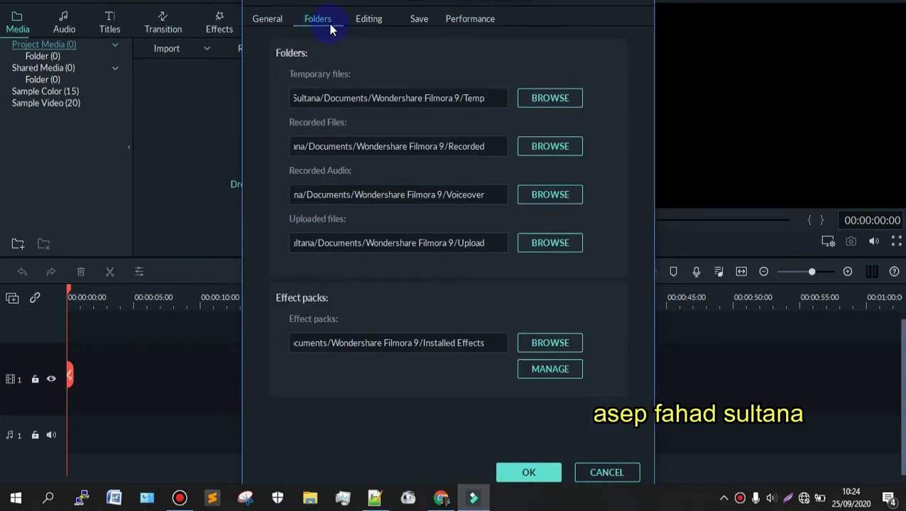
pyautogui.click(369, 25)
pyautogui.click(418, 27)
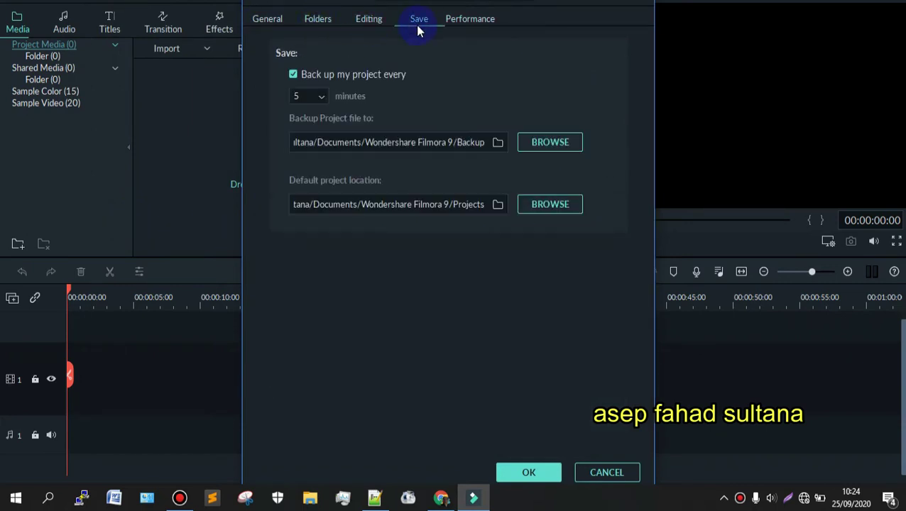
pyautogui.click(477, 24)
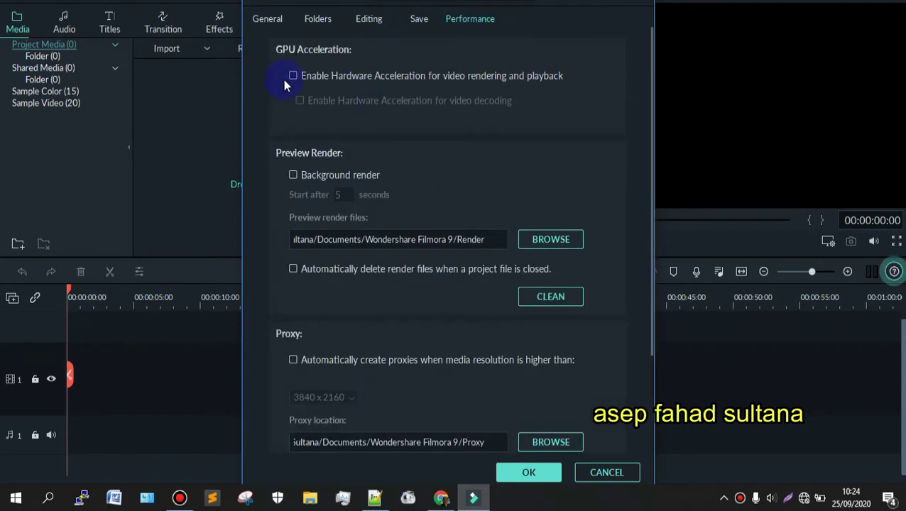
# Step: Enable hardware acceleration for video rendering and playback, and for video decoding
pyautogui.scroll(-3, 471, 395)
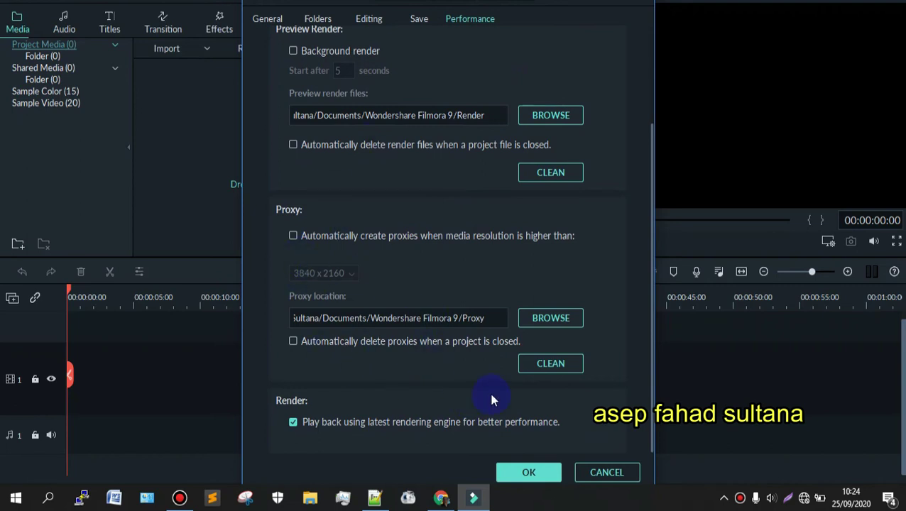
pyautogui.scroll(3, 410, 219)
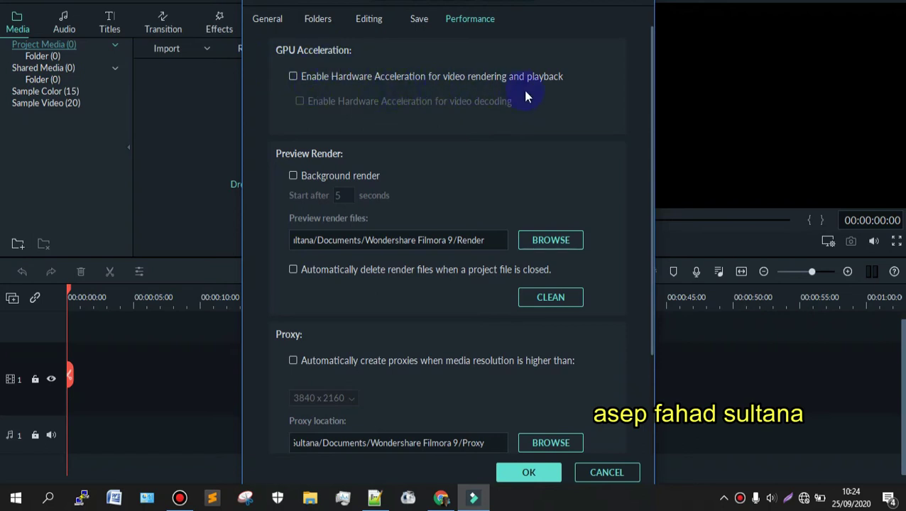
pyautogui.click(292, 78)
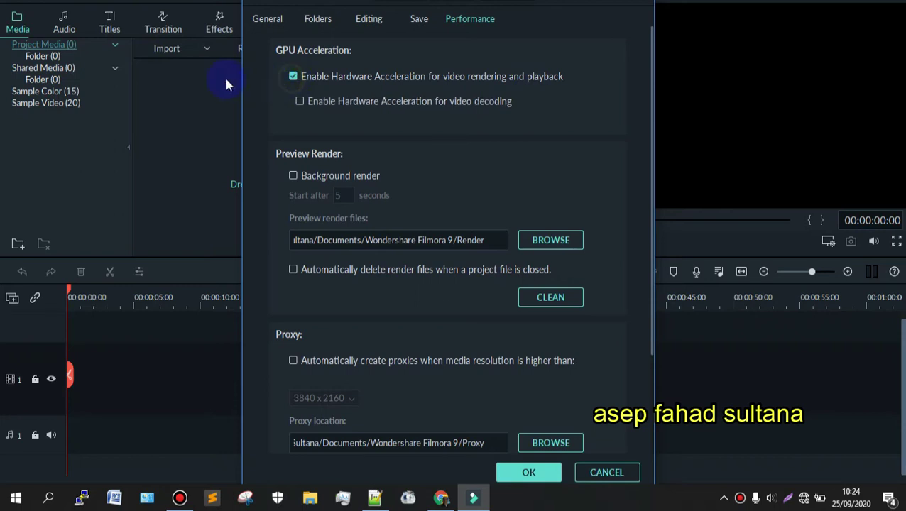
pyautogui.click(299, 102)
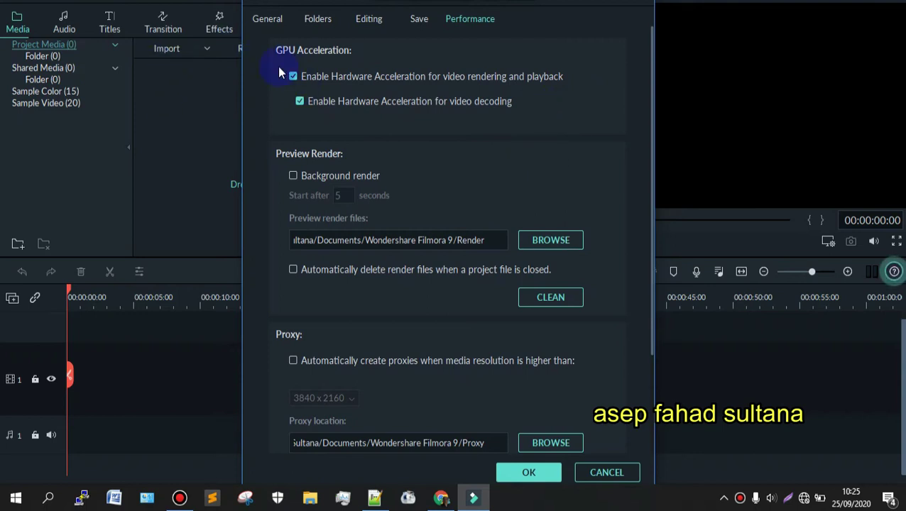
# Step: Try the preview render option that automatically deletes render files when a project file is closed
pyautogui.scroll(-1, 489, 128)
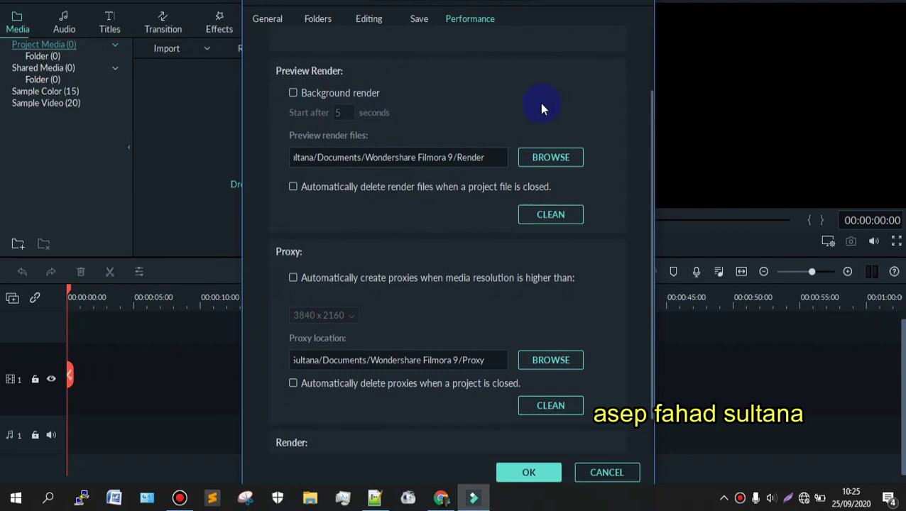
pyautogui.scroll(-1, 557, 119)
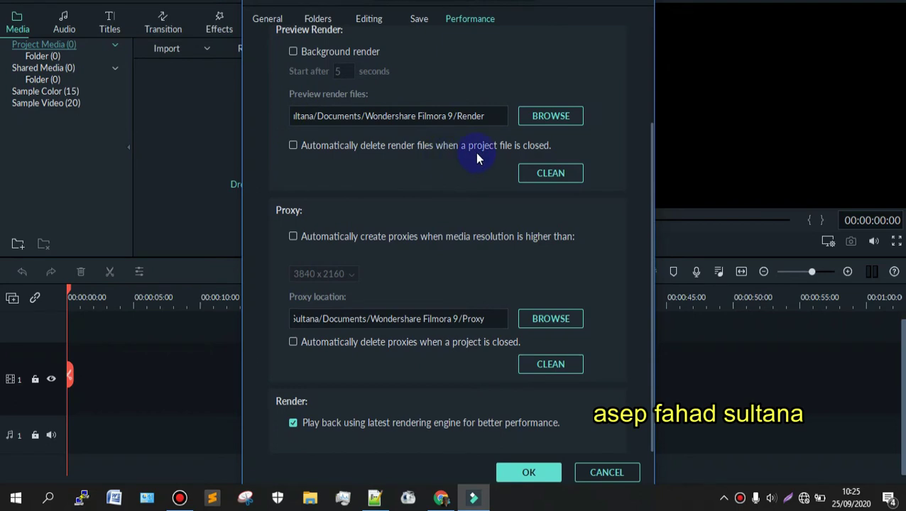
pyautogui.click(293, 146)
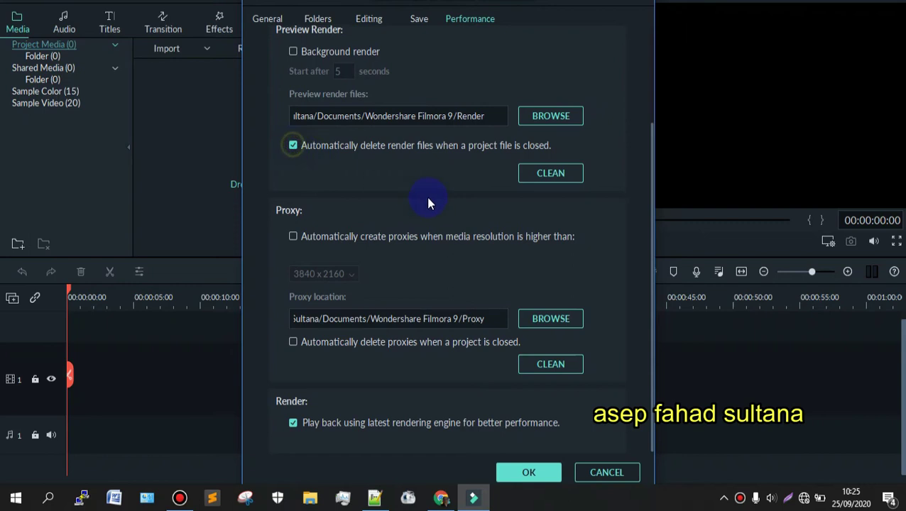
pyautogui.click(293, 146)
pyautogui.scroll(2, 370, 168)
pyautogui.scroll(-2, 370, 173)
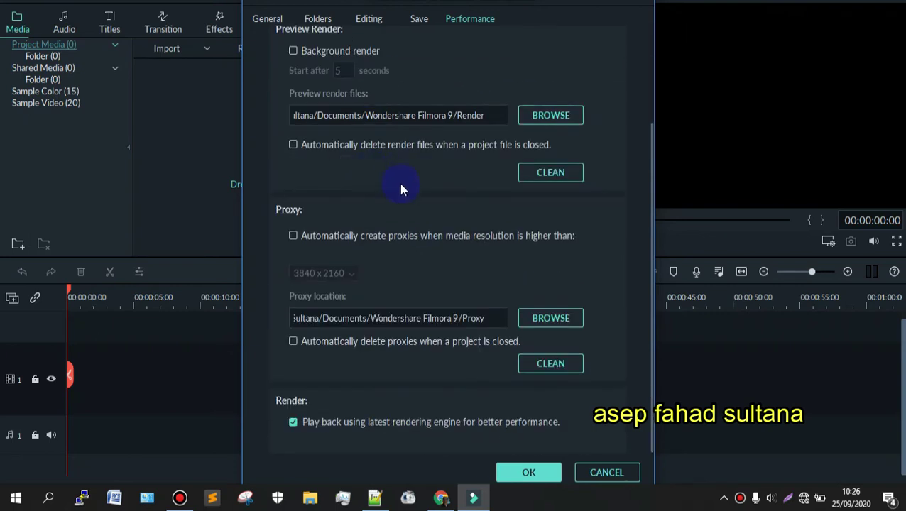
# Step: Try automatic proxy creation for media with a resolution higher than 3840 x 2160
pyautogui.click(293, 235)
pyautogui.click(355, 274)
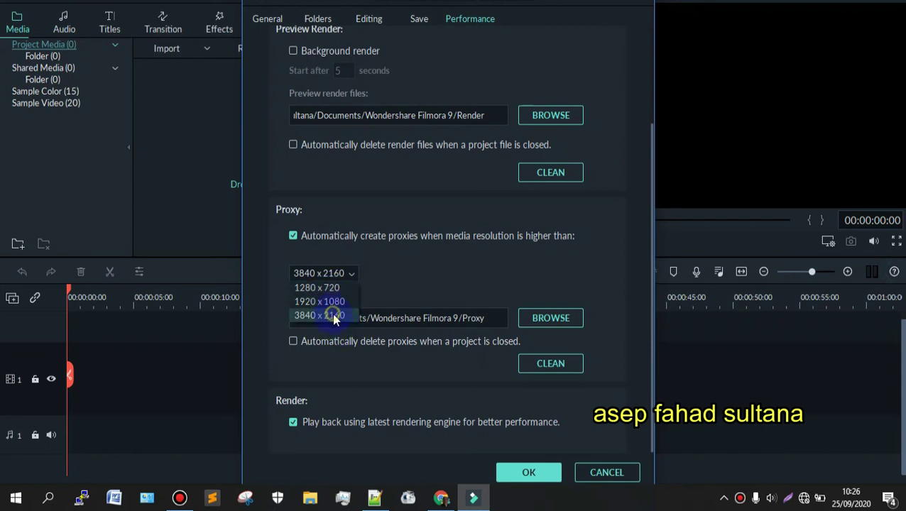
pyautogui.click(331, 315)
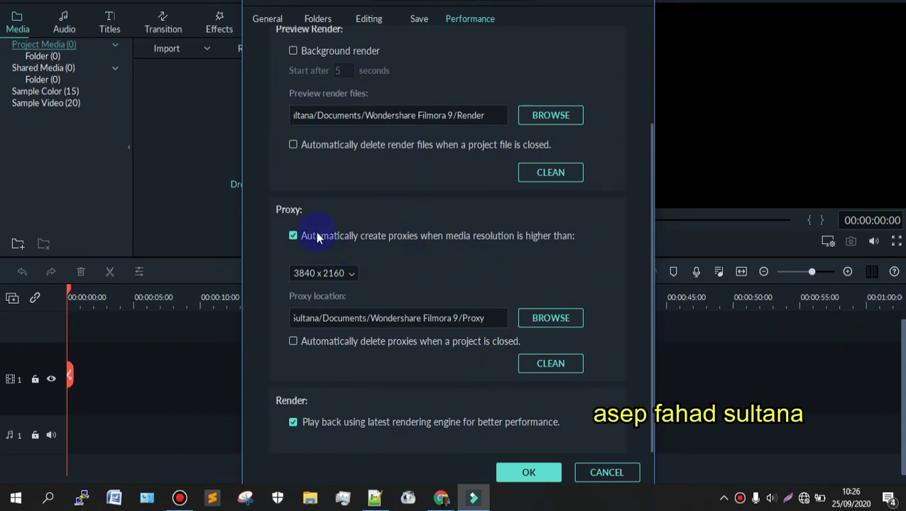
pyautogui.click(293, 236)
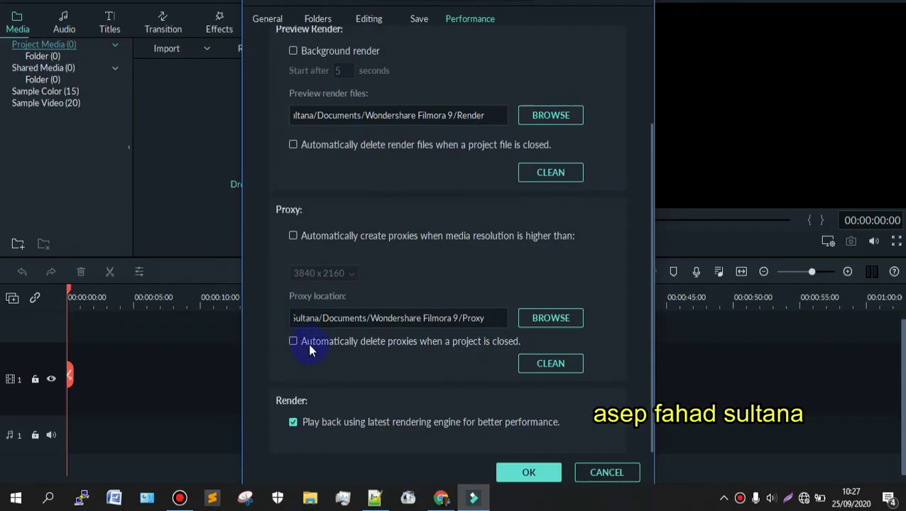
# Step: Check the GPU acceleration, preview render, proxy and render settings once more and apply the preferences
pyautogui.scroll(2, 329, 358)
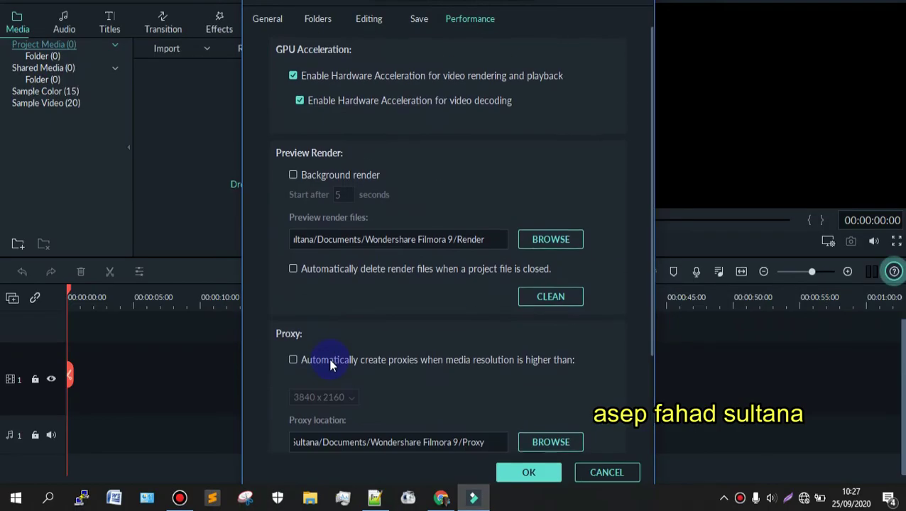
pyautogui.scroll(-2, 328, 358)
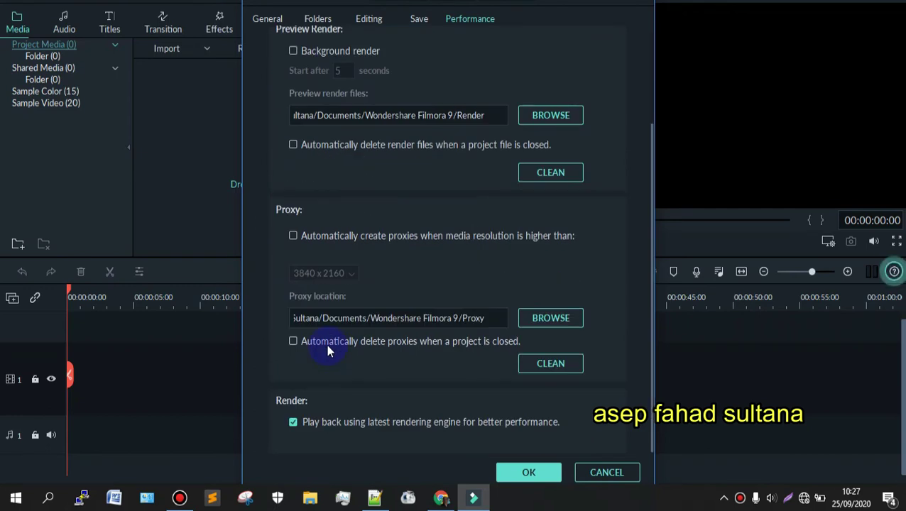
pyautogui.scroll(2, 395, 341)
pyautogui.scroll(-2, 376, 334)
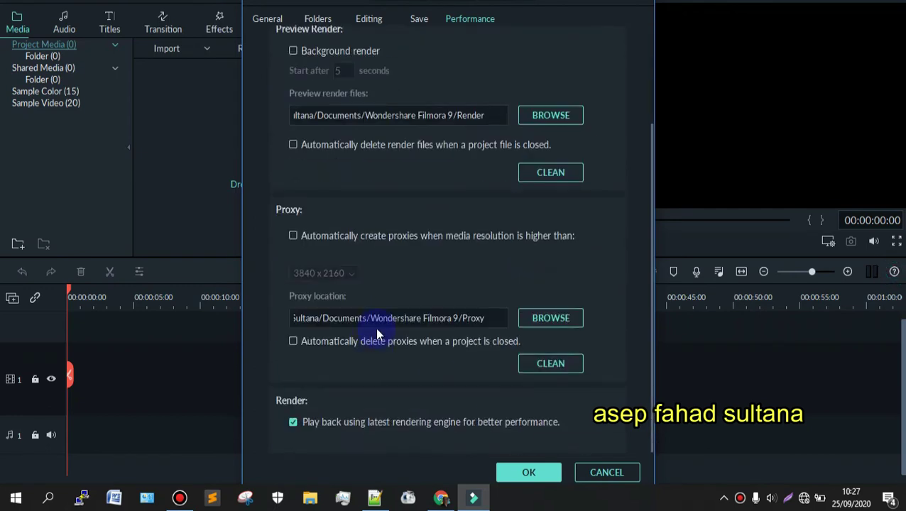
pyautogui.scroll(2, 449, 364)
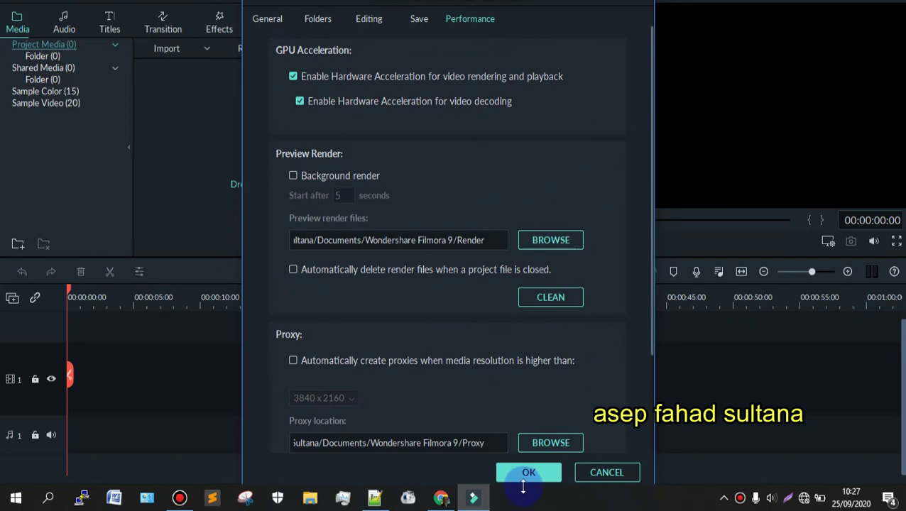
pyautogui.scroll(-2, 425, 354)
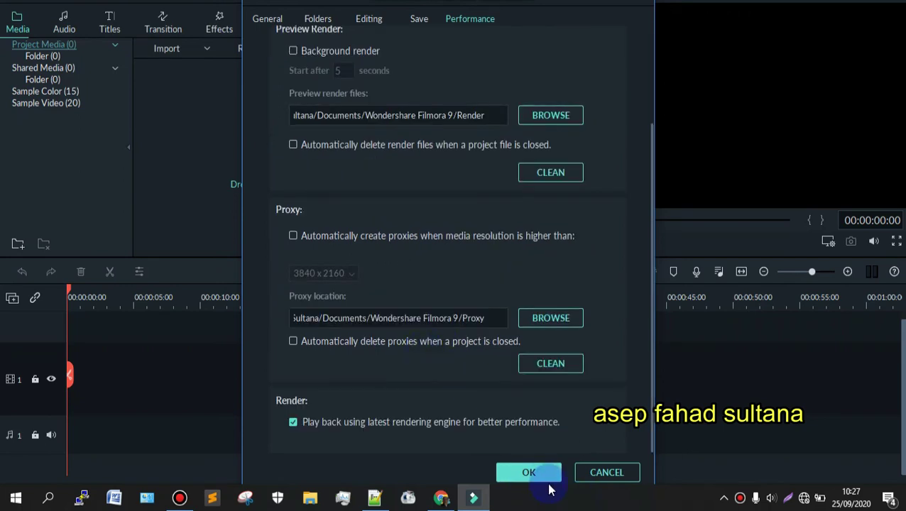
pyautogui.click(531, 470)
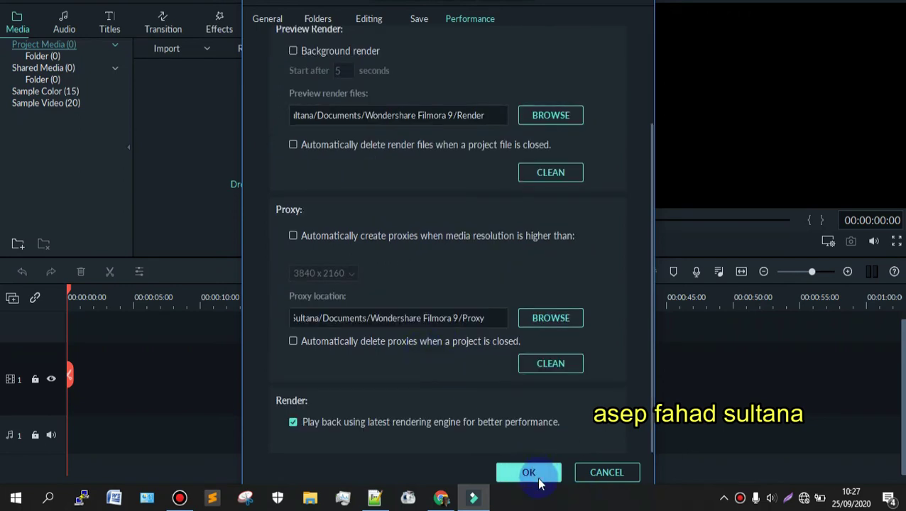
pyautogui.click(581, 256)
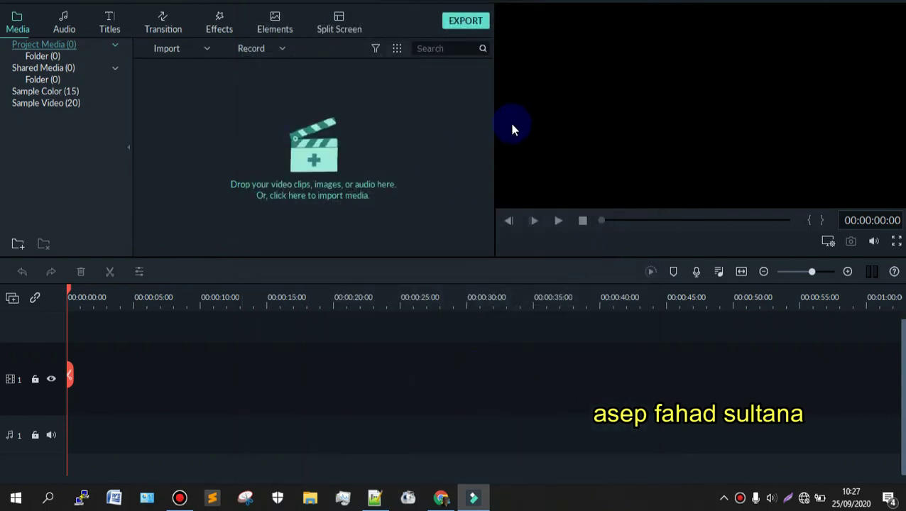
# Step: Import the video VID_20200603_172822 from the Documents folder into the project media
pyautogui.click(317, 157)
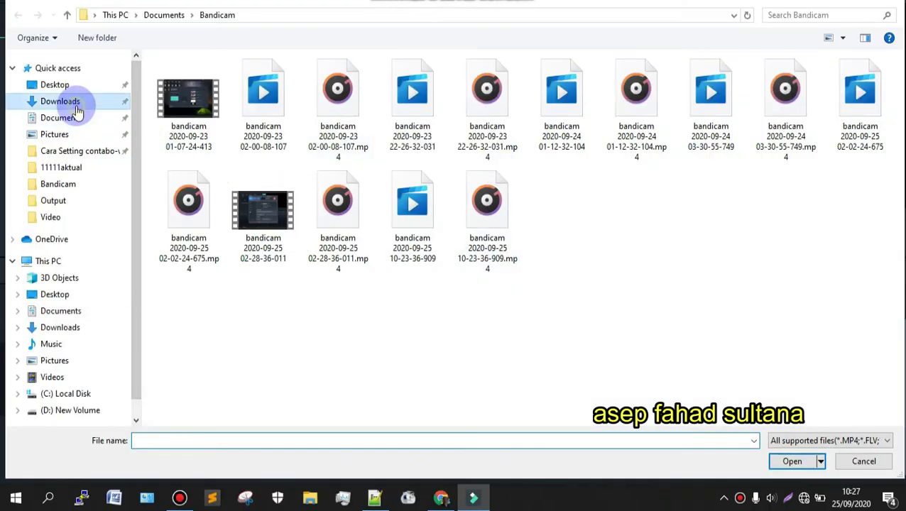
pyautogui.click(76, 107)
pyautogui.click(78, 118)
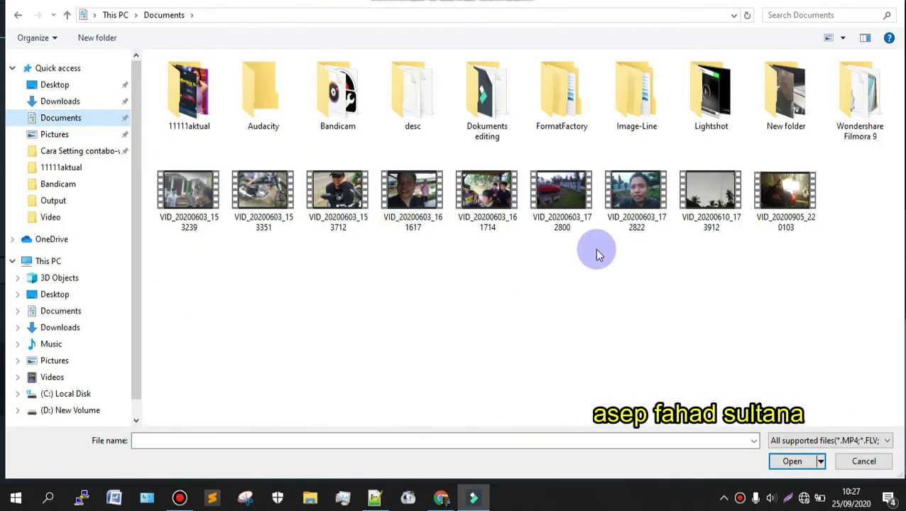
pyautogui.click(660, 197)
pyautogui.click(797, 462)
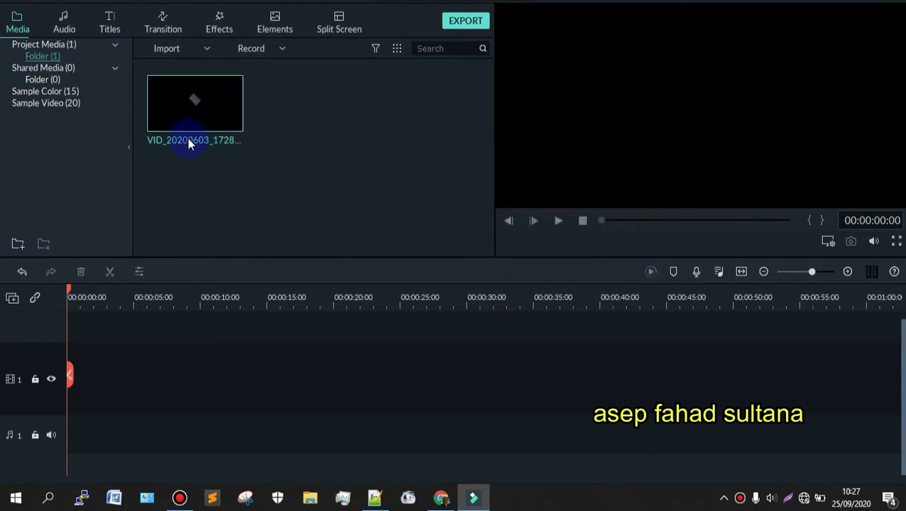
# Step: Add the imported video to the timeline, matching the project settings to the media at 1280 x 720 30fps
pyautogui.moveTo(205, 117)
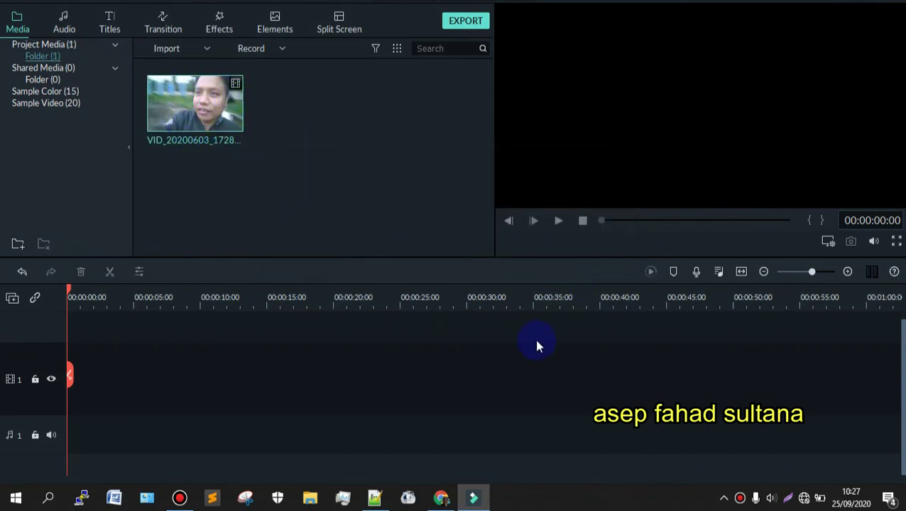
pyautogui.click(194, 105)
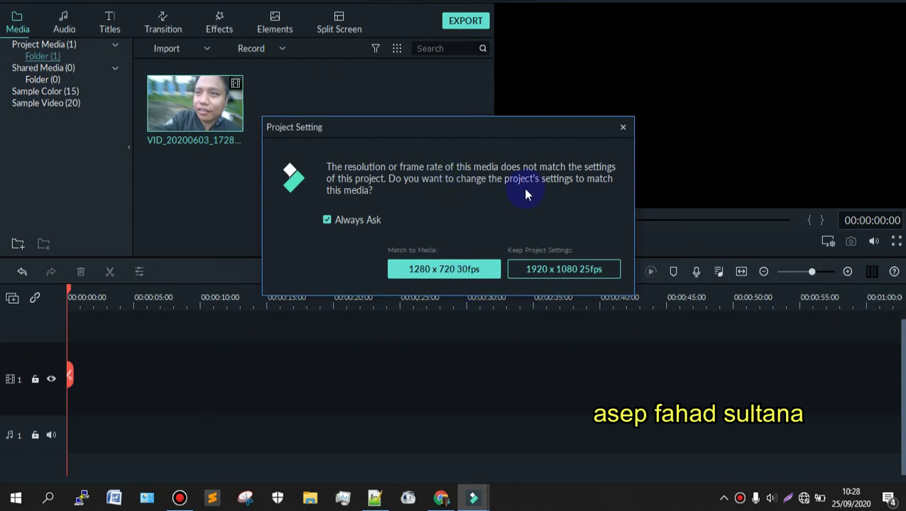
pyautogui.click(423, 269)
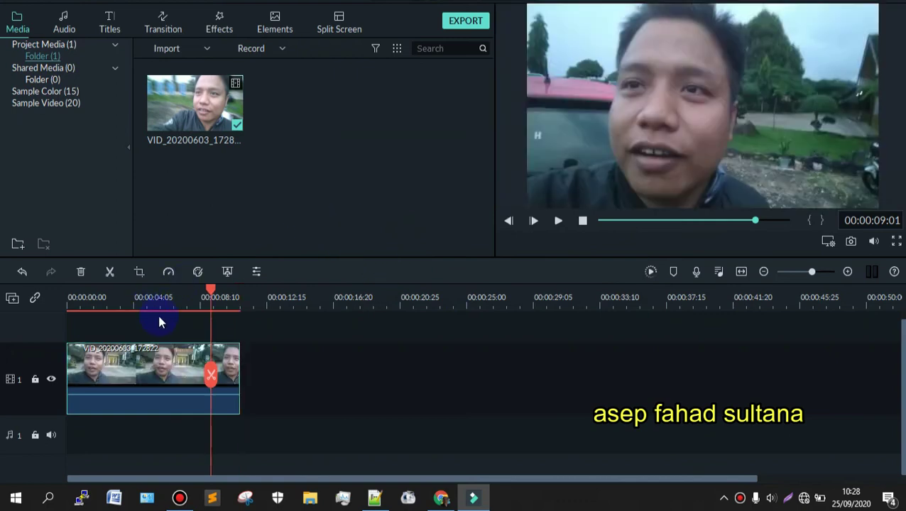
# Step: Scrub through the clip on the timeline and play the preview from 00:00:05:18
pyautogui.click(273, 298)
pyautogui.click(208, 291)
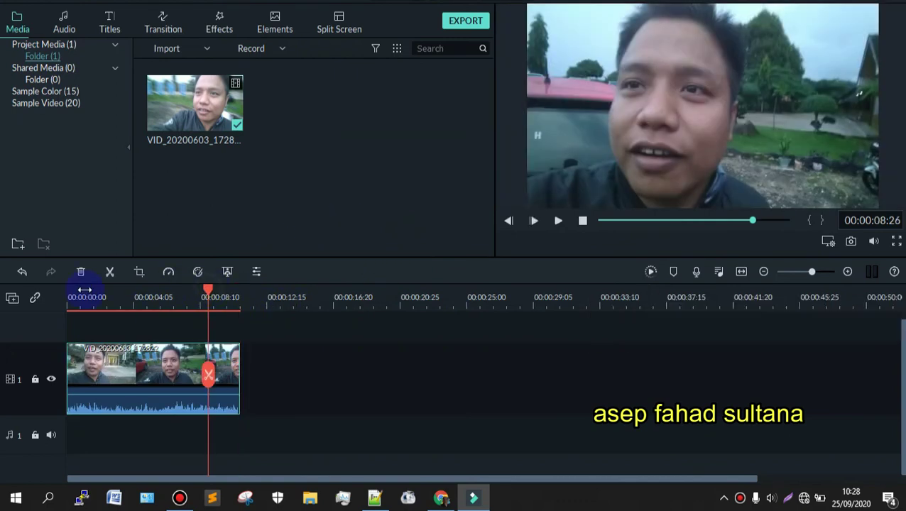
pyautogui.click(93, 291)
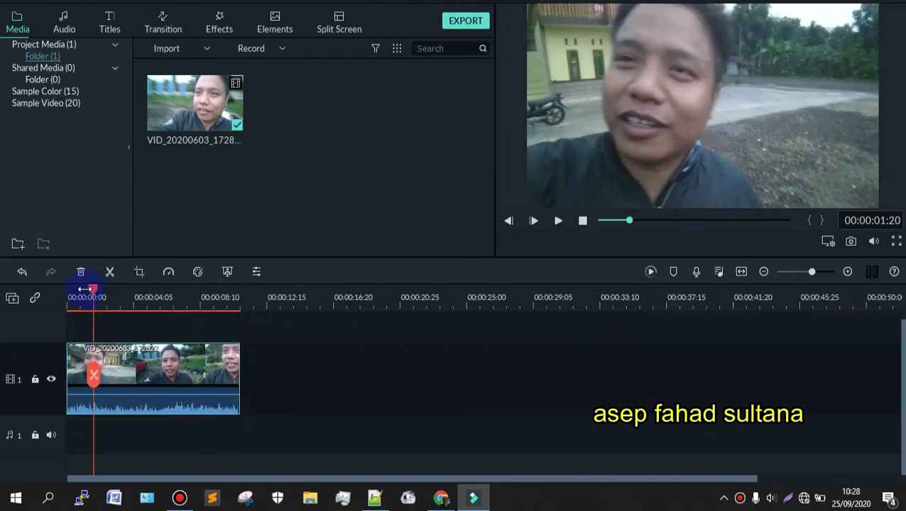
pyautogui.click(84, 291)
pyautogui.click(73, 290)
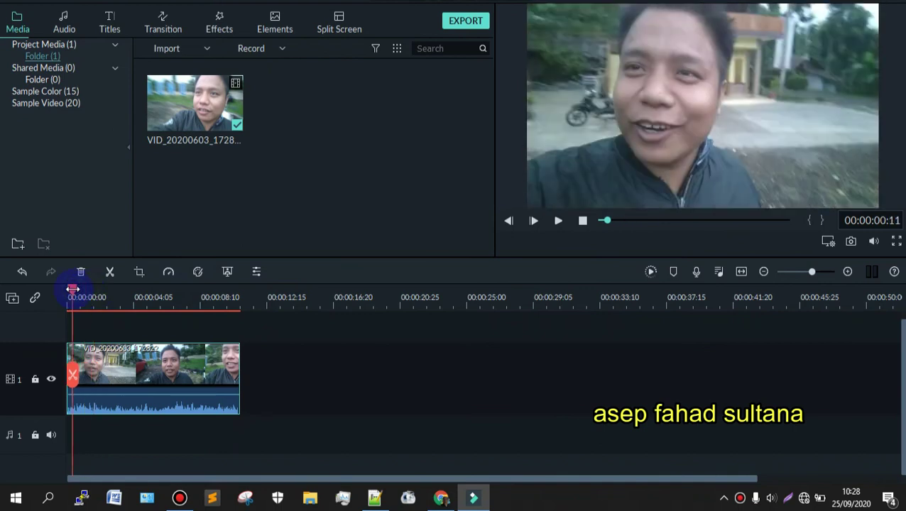
pyautogui.moveTo(73, 290); pyautogui.dragTo(17, 287)
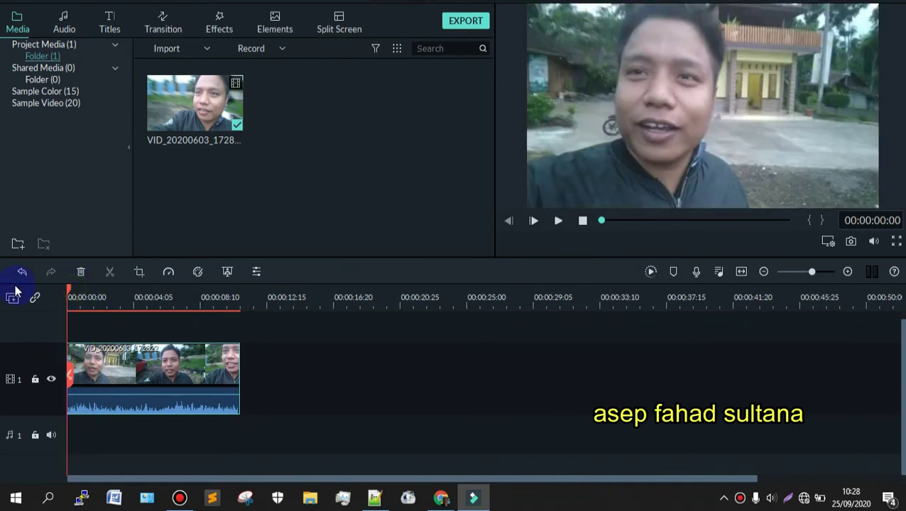
pyautogui.click(156, 291)
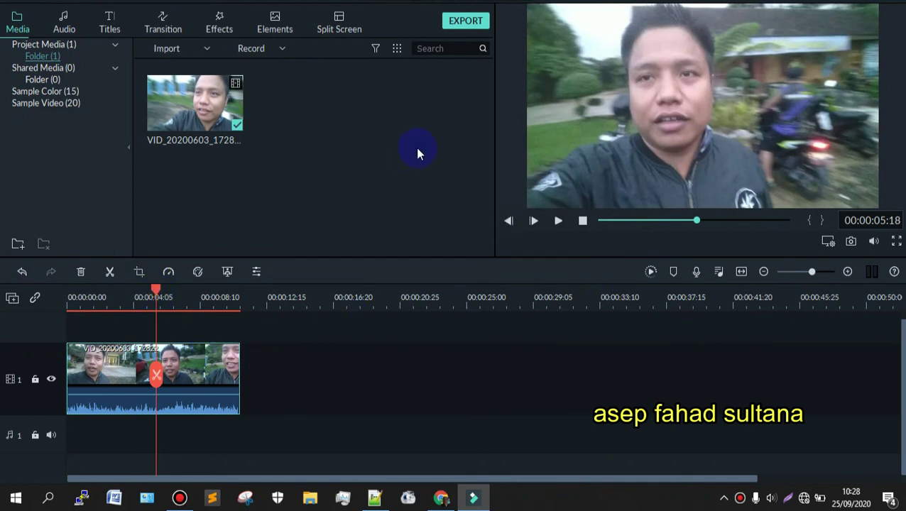
pyautogui.click(558, 221)
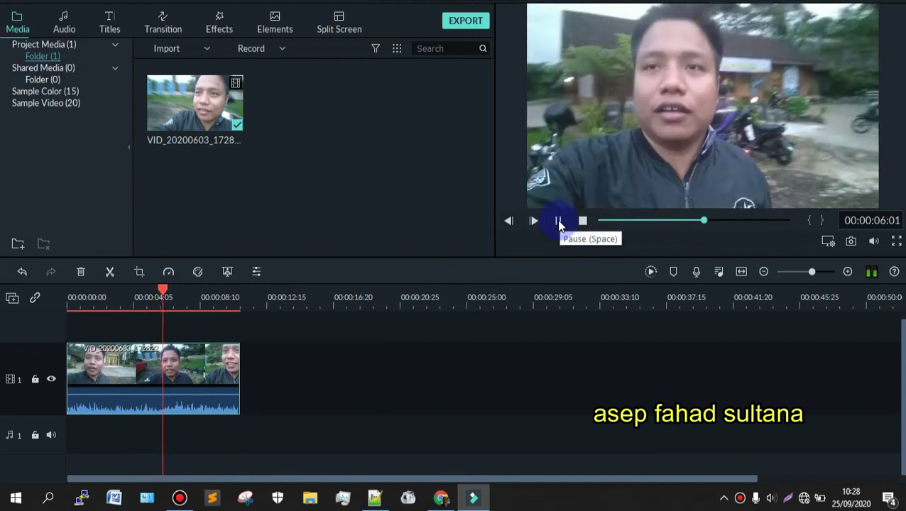
# Step: Pause the preview, set the playback quality to 1/16 and play the clip from 00:00:07:12 to test it
pyautogui.click(558, 221)
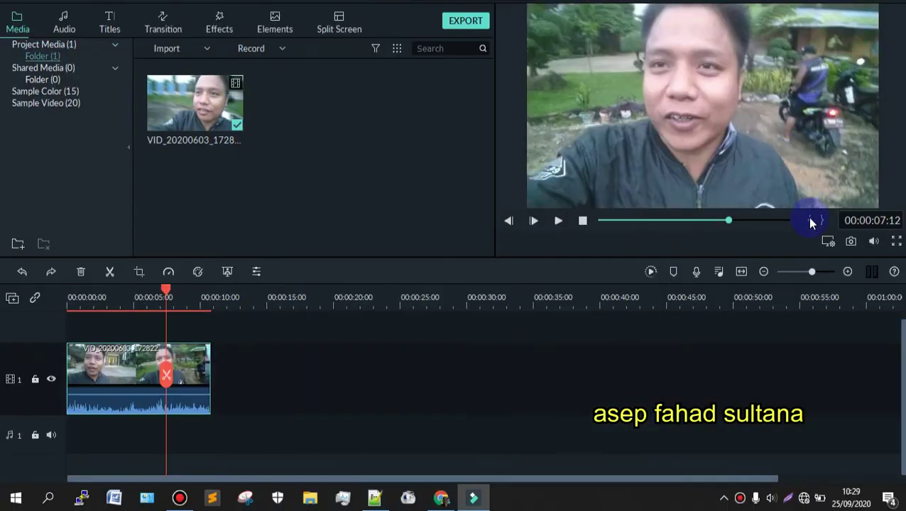
pyautogui.click(828, 241)
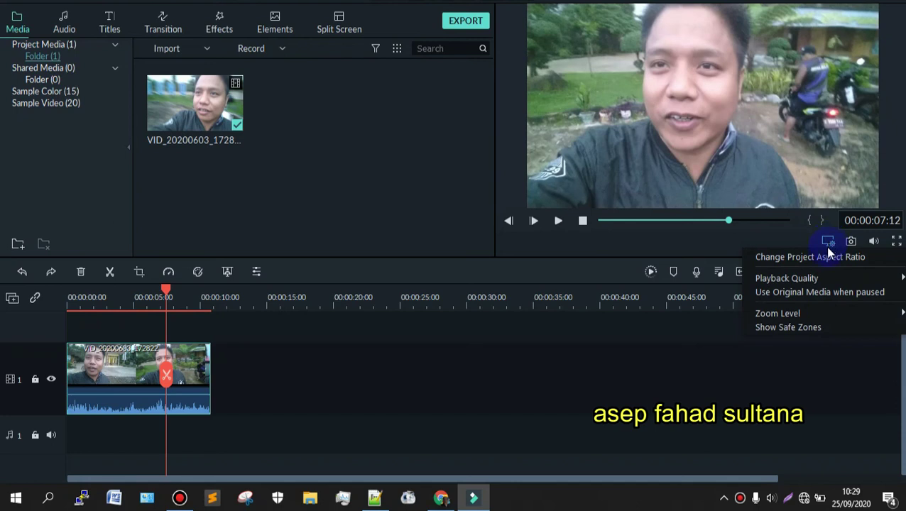
pyautogui.moveTo(815, 284)
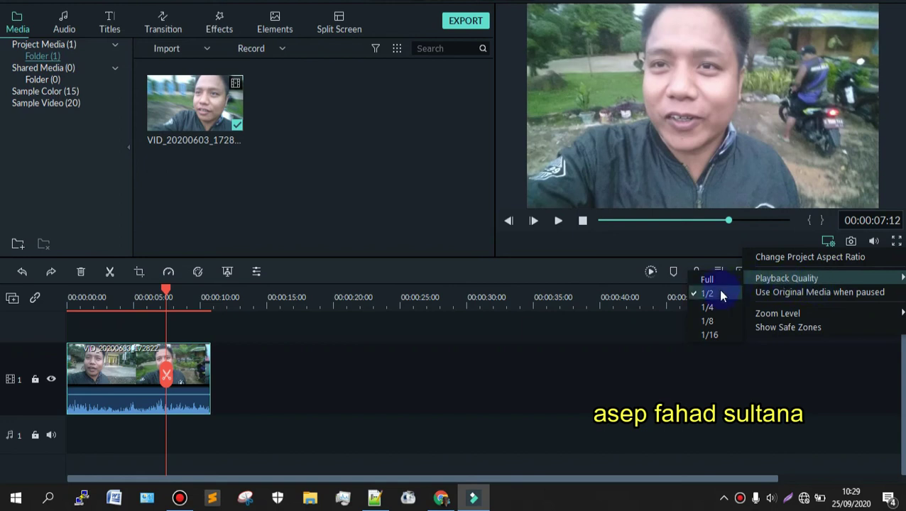
pyautogui.click(708, 335)
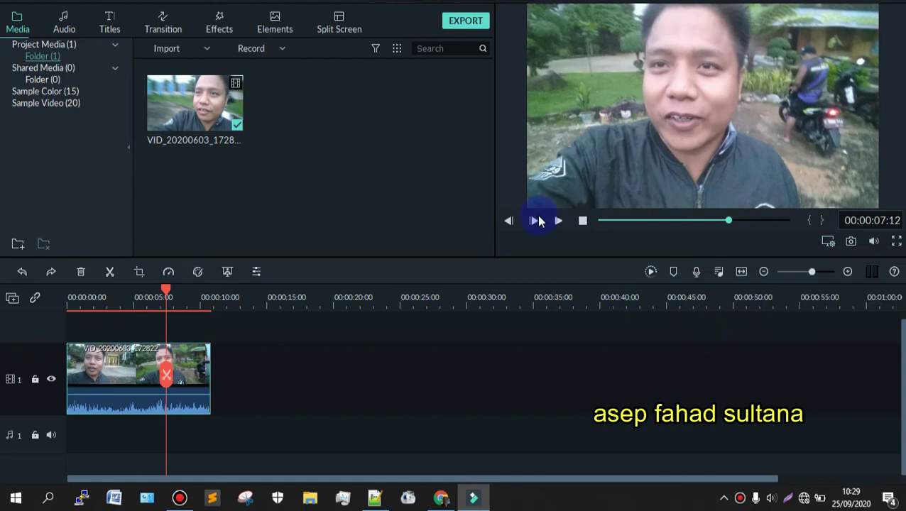
pyautogui.click(558, 221)
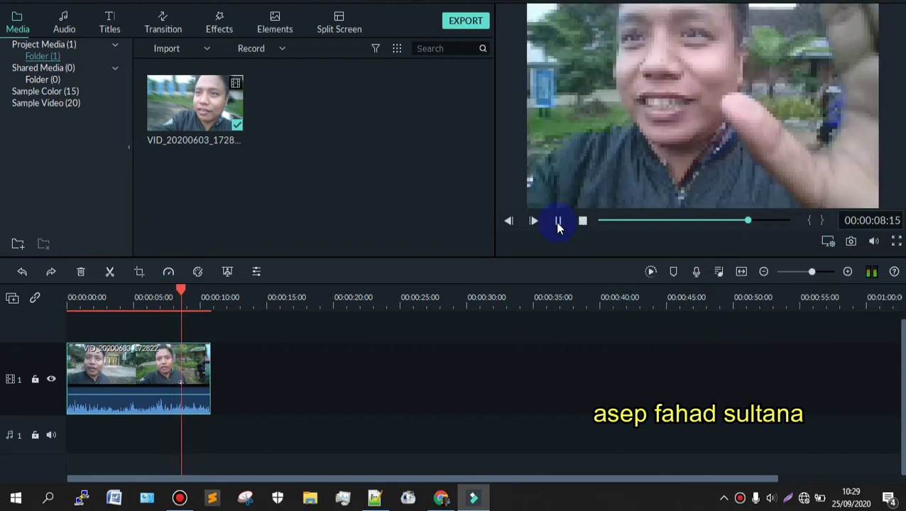
pyautogui.click(558, 222)
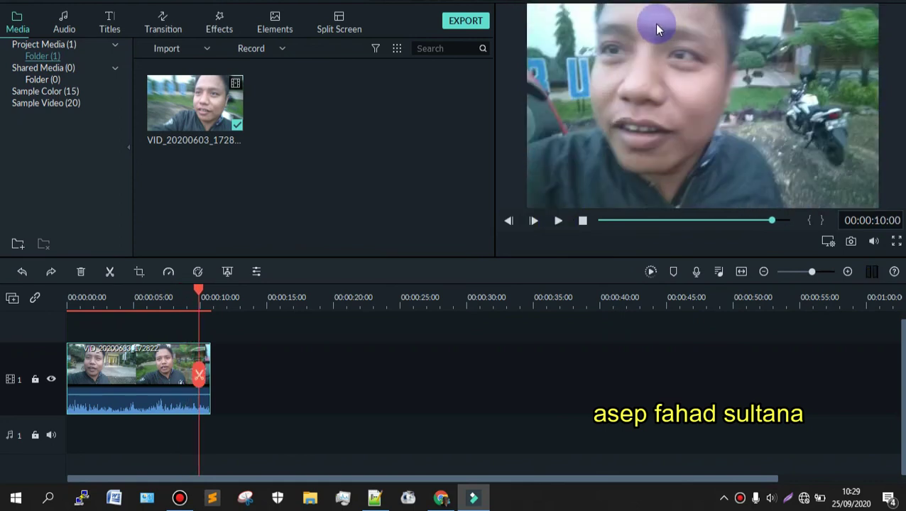
# Step: Set the playback quality to 1/2 and play the clip from 00:00:10:00 to its end
pyautogui.click(830, 242)
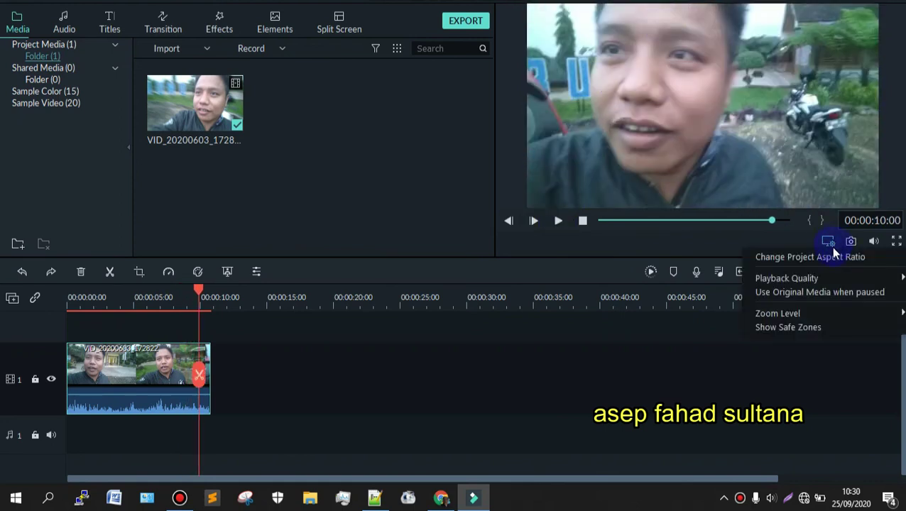
pyautogui.moveTo(839, 279)
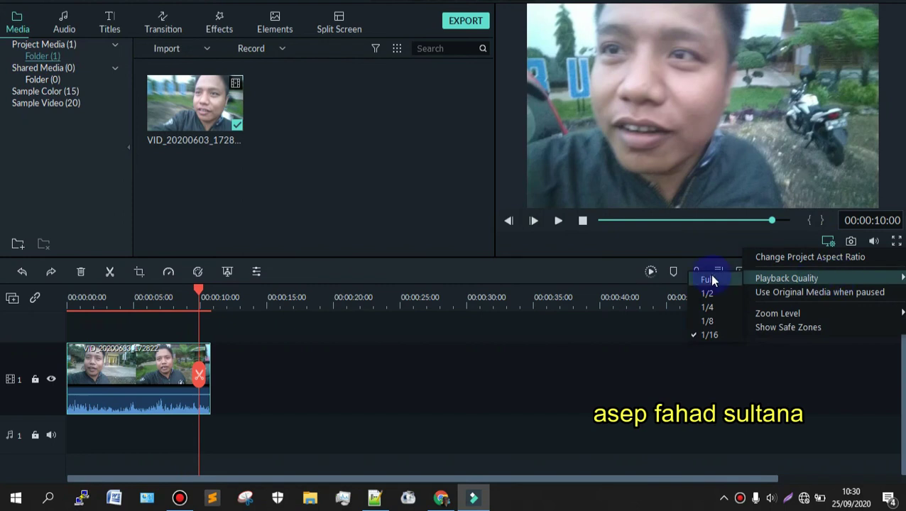
pyautogui.click(706, 306)
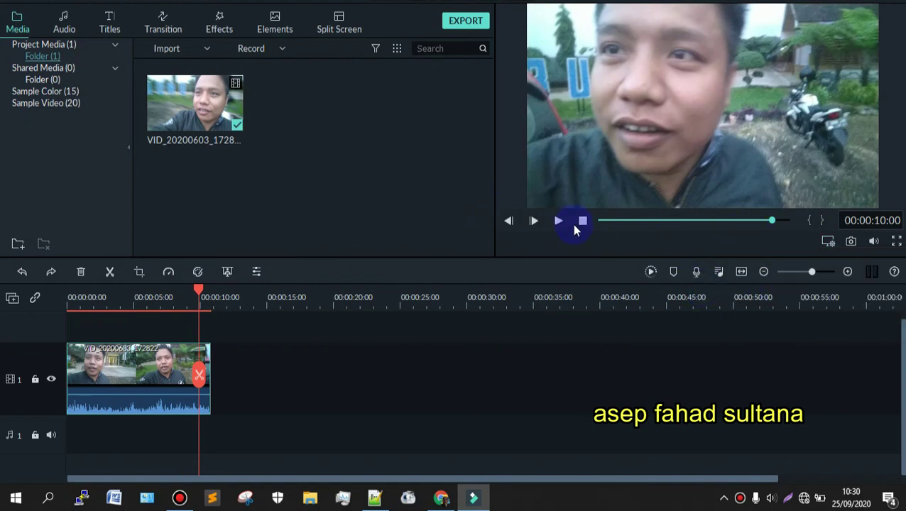
pyautogui.click(558, 220)
pyautogui.click(558, 220)
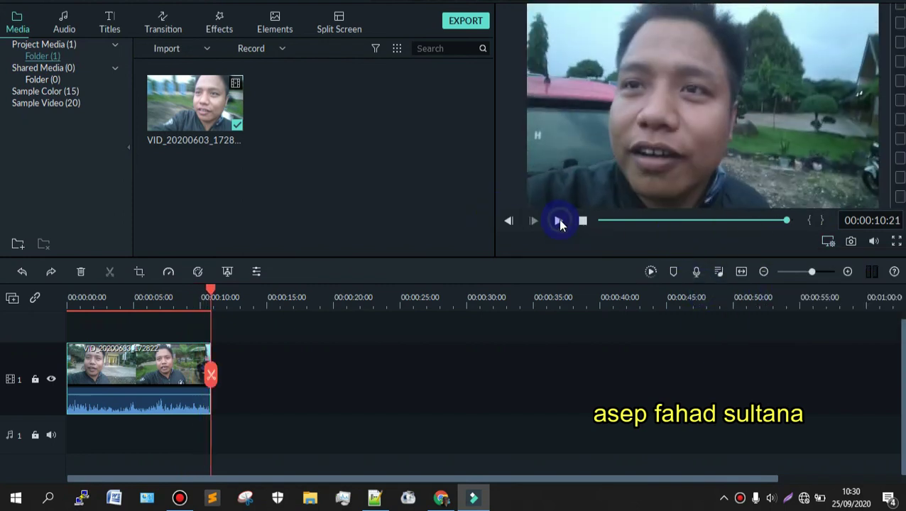
# Step: Set the playback quality to Full and play the clip from 00:00:01:08, pausing at about 00:00:06:23
pyautogui.click(826, 243)
pyautogui.moveTo(809, 280)
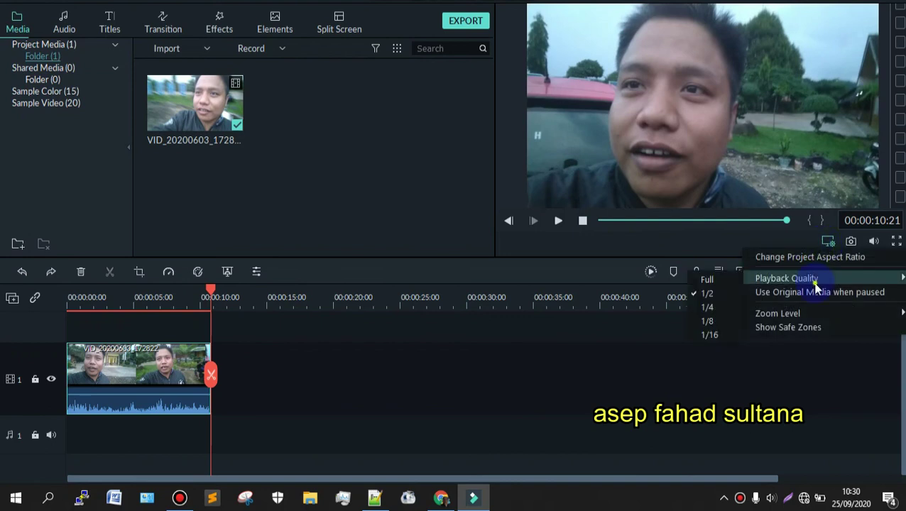
pyautogui.click(731, 283)
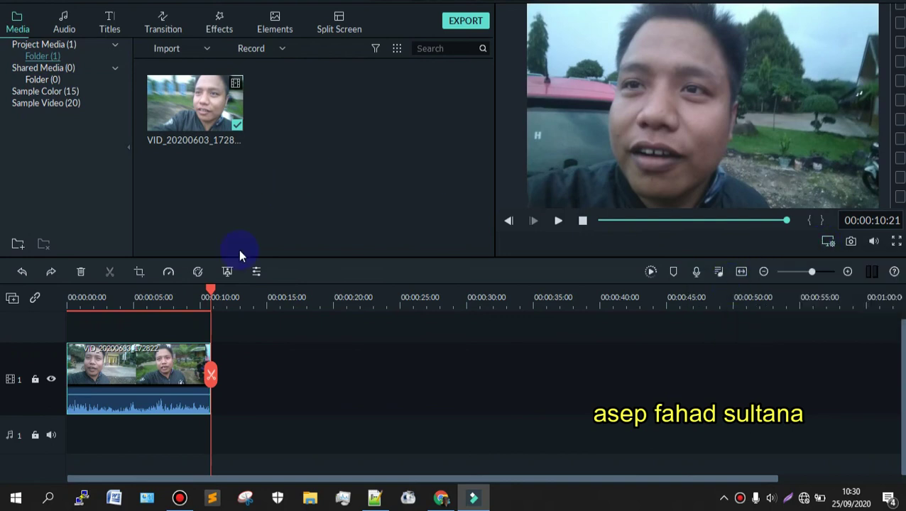
pyautogui.click(85, 299)
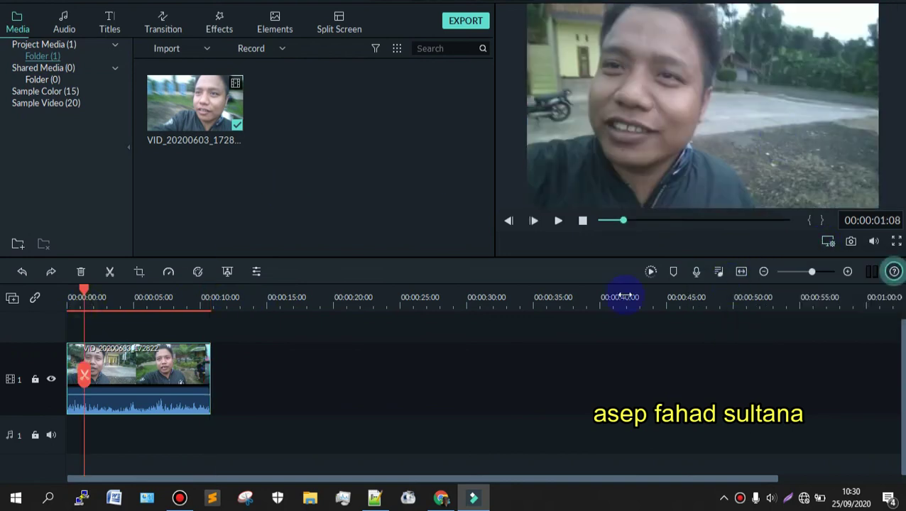
pyautogui.click(559, 221)
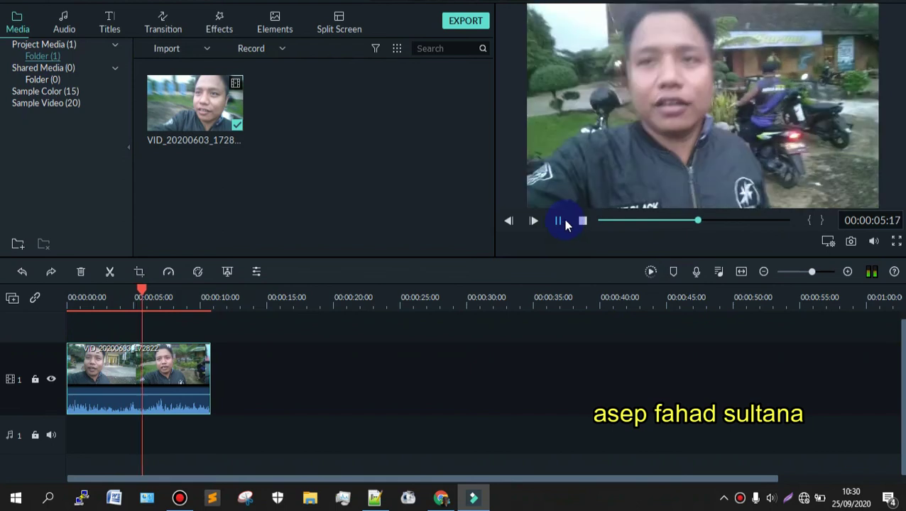
pyautogui.click(558, 221)
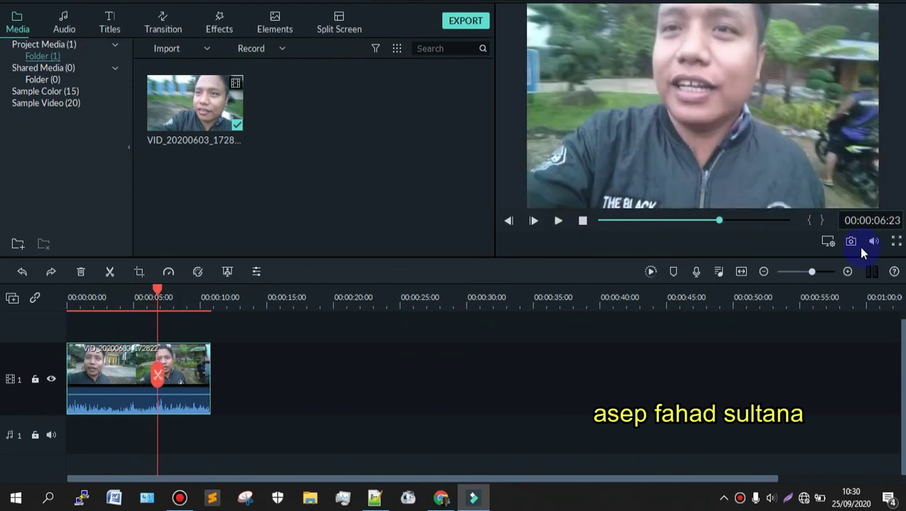
# Step: Switch the playback quality from Full back to 1/2 and play the rest of the clip, pausing near its end
pyautogui.click(828, 241)
pyautogui.moveTo(788, 277)
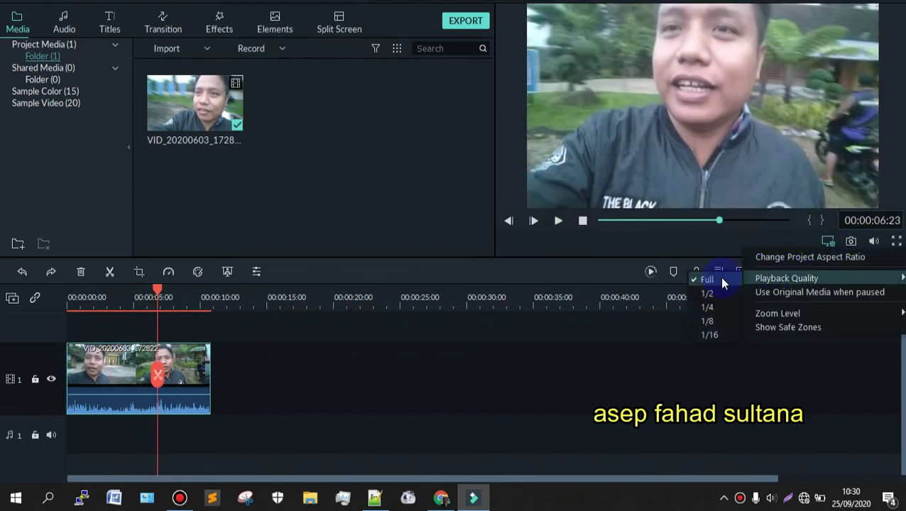
pyautogui.click(719, 296)
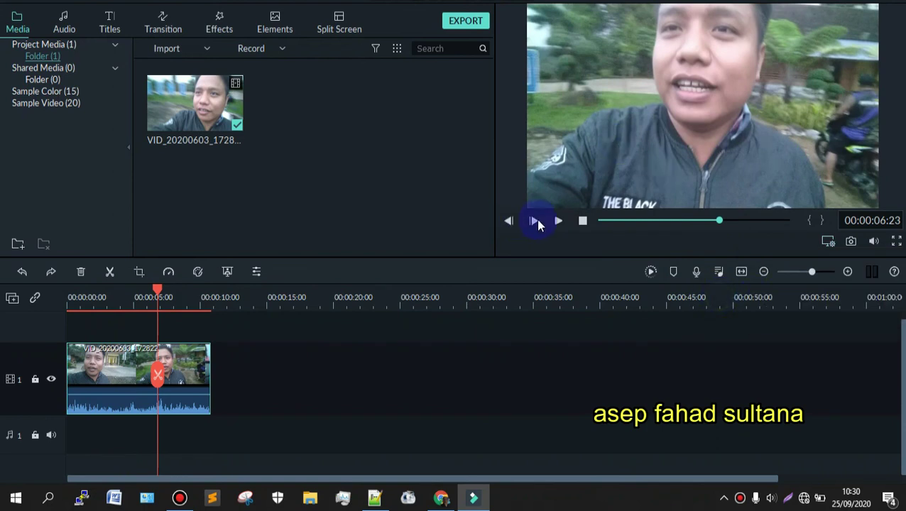
pyautogui.click(558, 221)
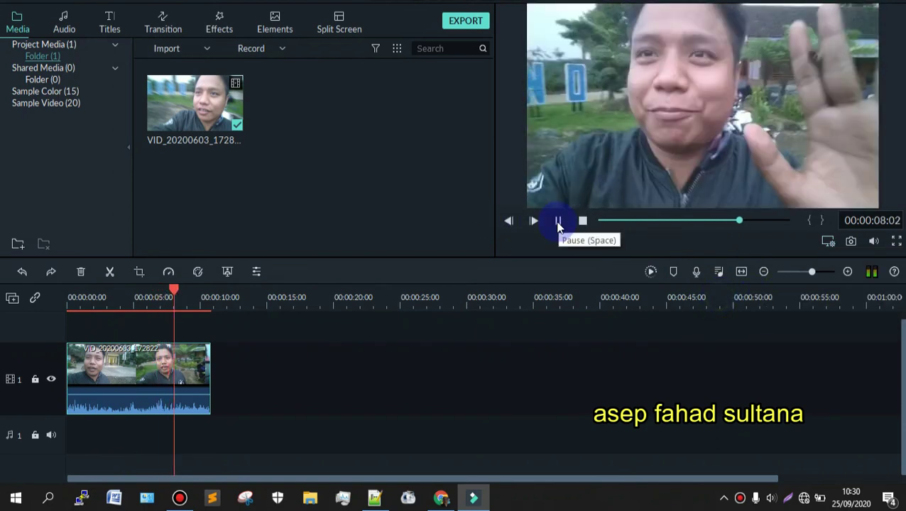
pyautogui.click(558, 221)
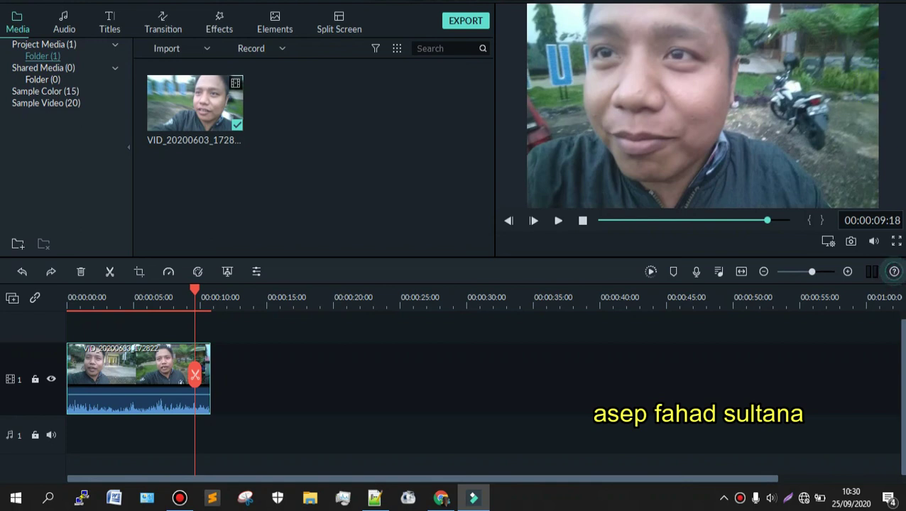
pyautogui.click(559, 220)
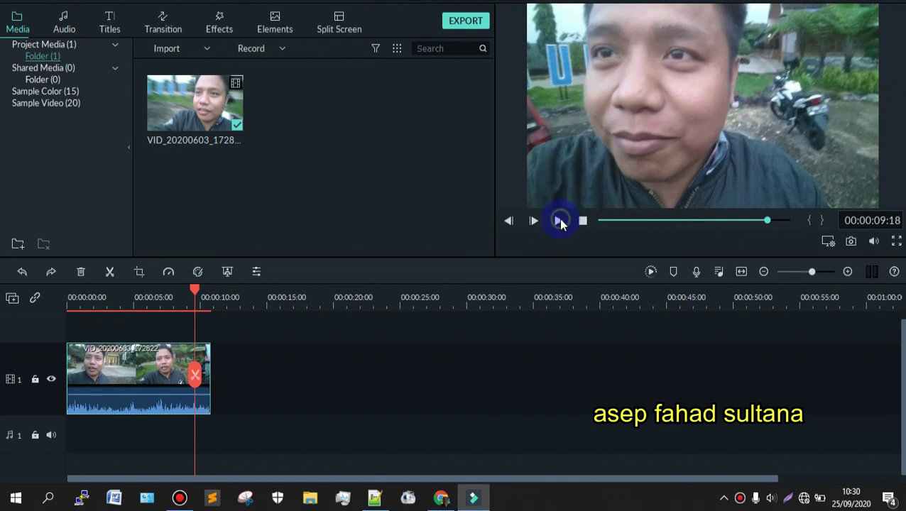
pyautogui.click(558, 221)
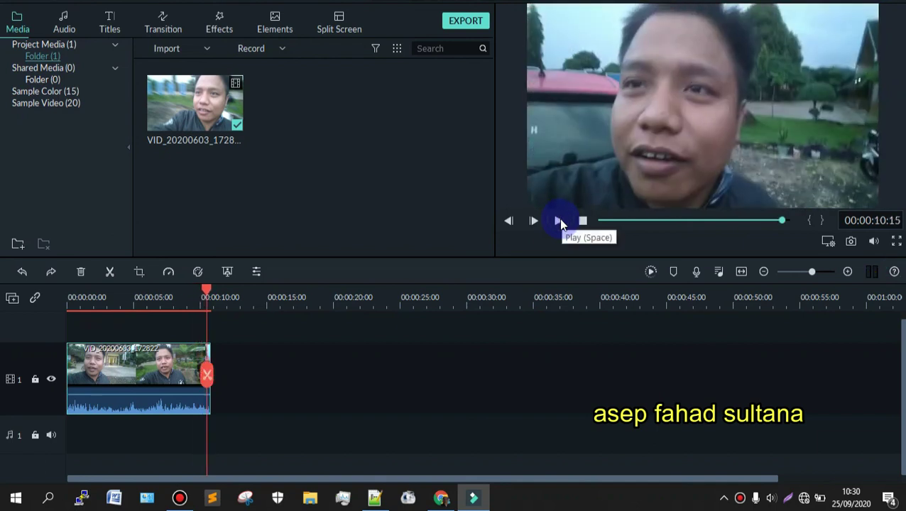